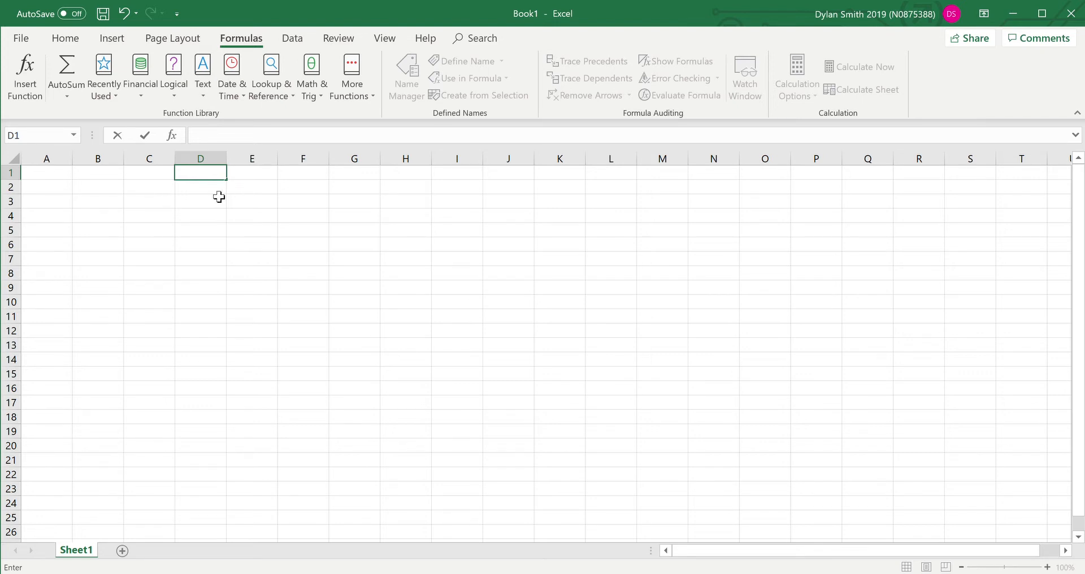
Step: Enter the numbers 1 through 7 down column D in cells D1 to D7
text(1)
key(Return)
text(2)
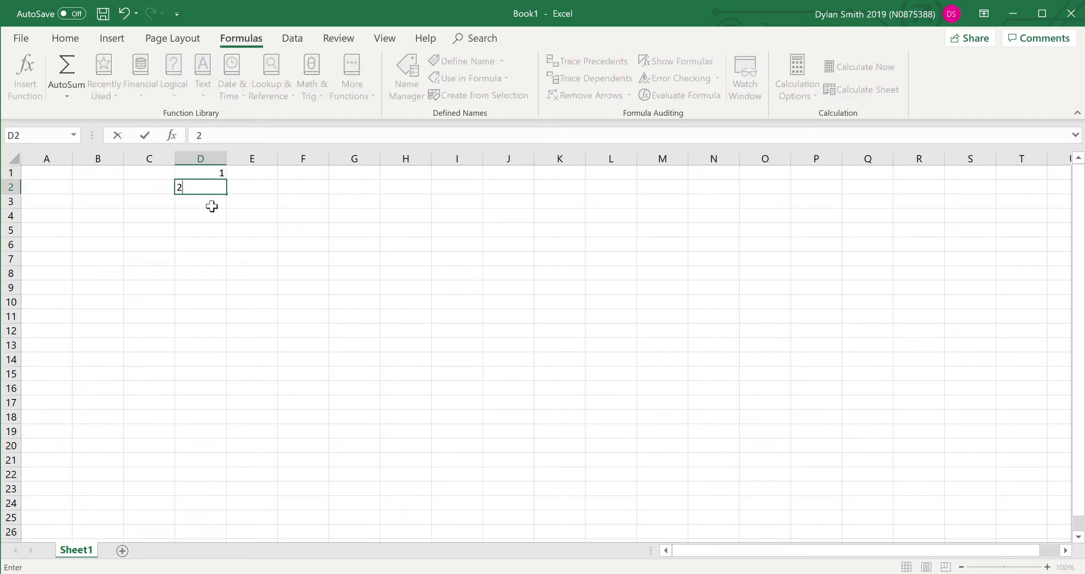
key(Return)
text(3)
key(Return)
text(4)
key(Return)
text(4)
key(Return)
click(220, 230)
text(5)
key(Return)
text(5)
key(BackSpace)
text(6)
key(Return)
text(7)
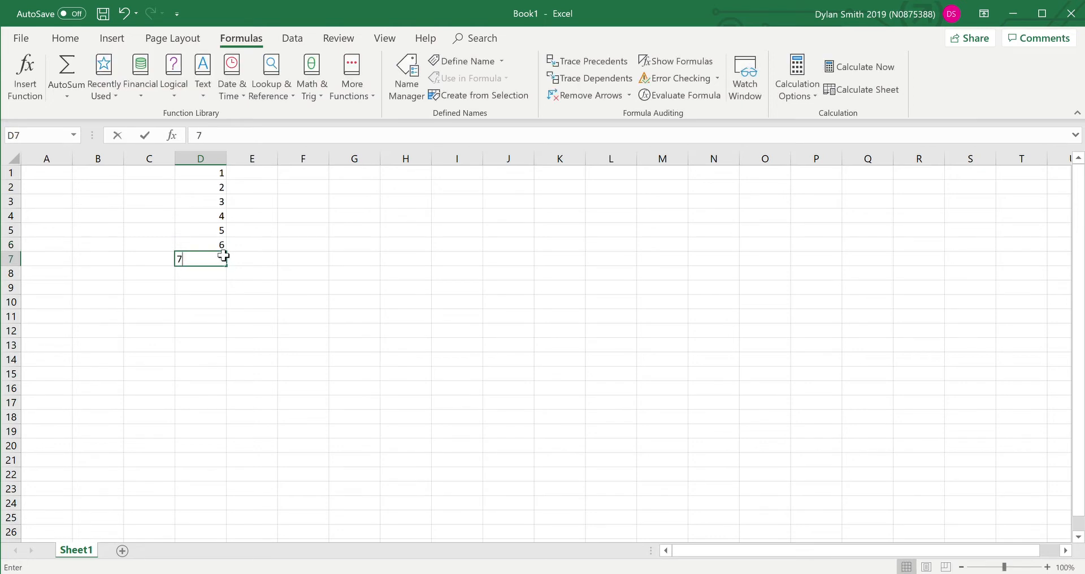
key(Escape)
key(Left)
key(Up)
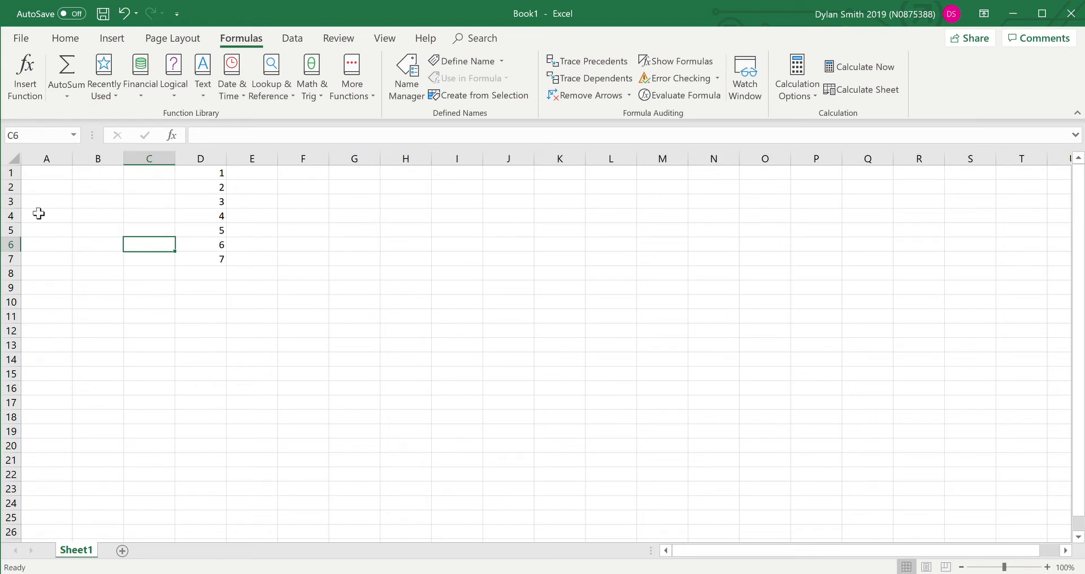
Step: Enter the formula =SUM(D1,D4) in cell A1
click(58, 169)
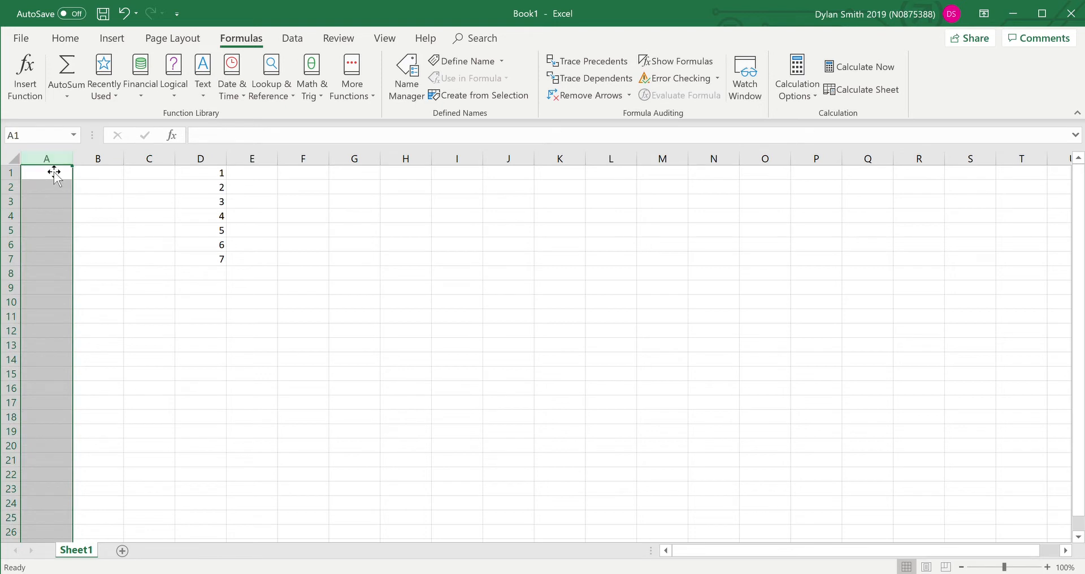
click(51, 171)
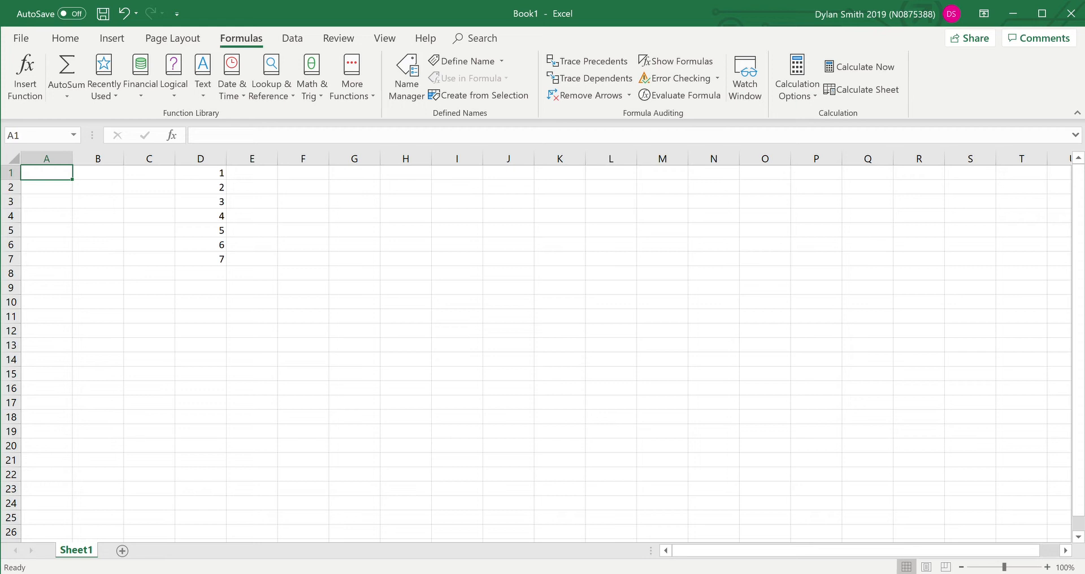
text(=)
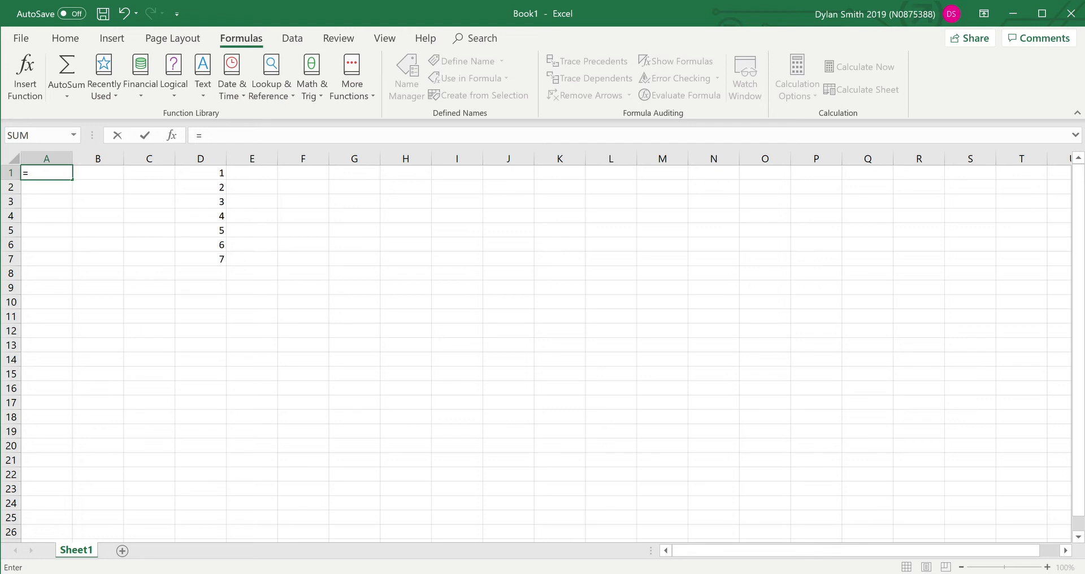
text(SUM)
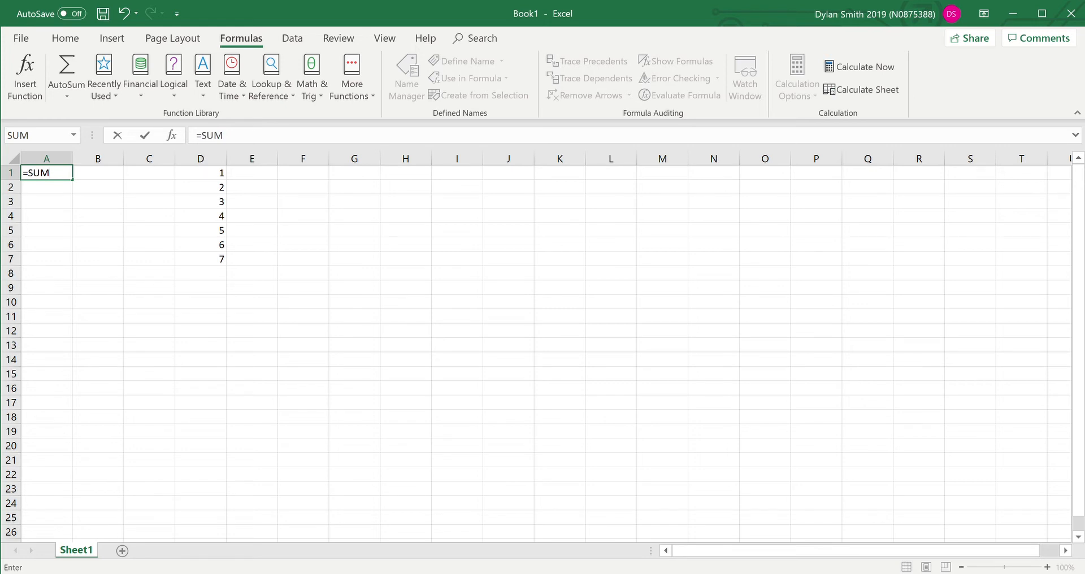
text(()
text(D1,)
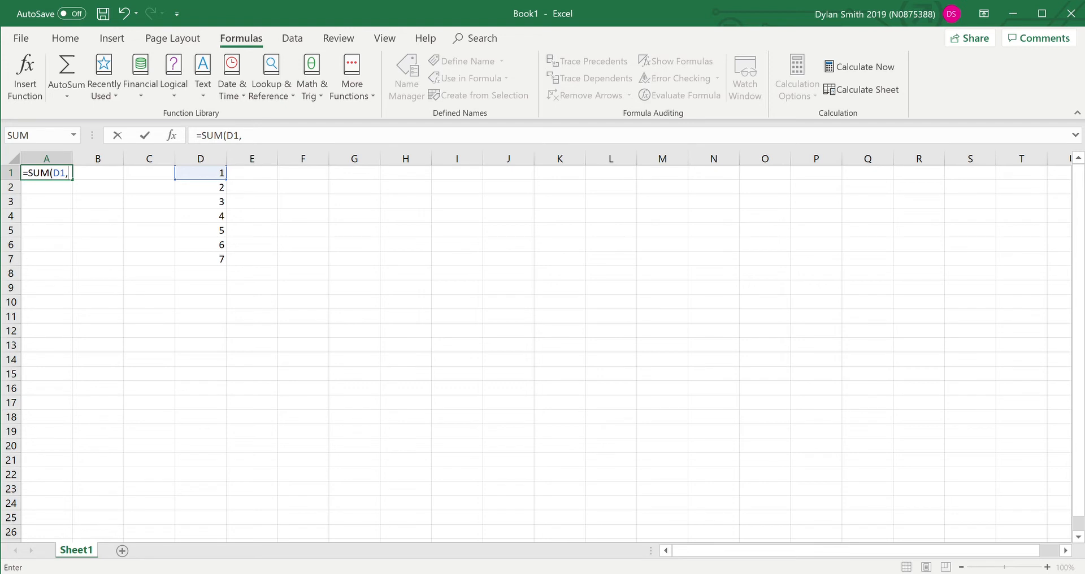
text(D4)
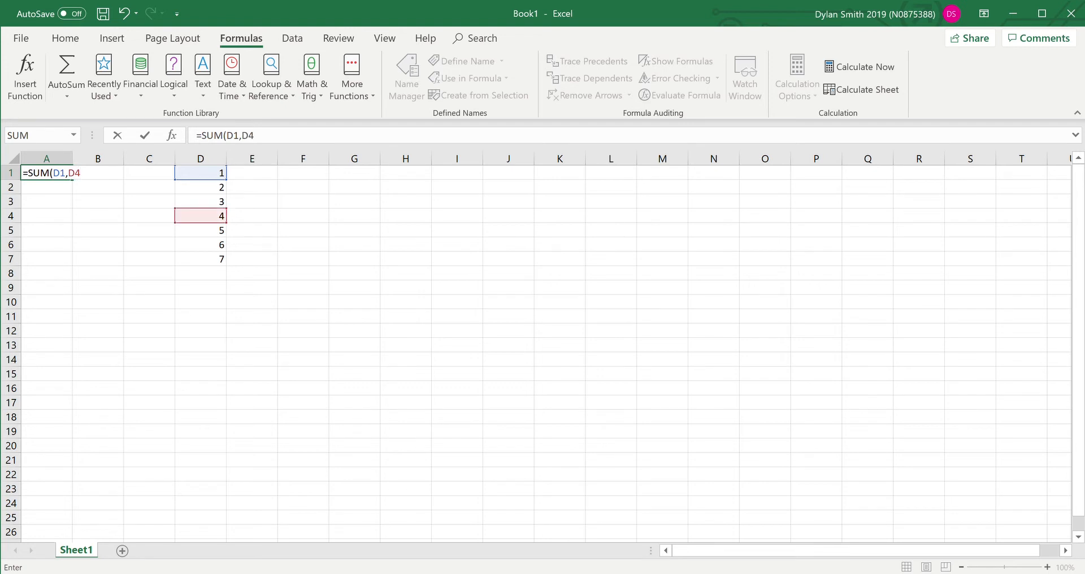
text())
key(Return)
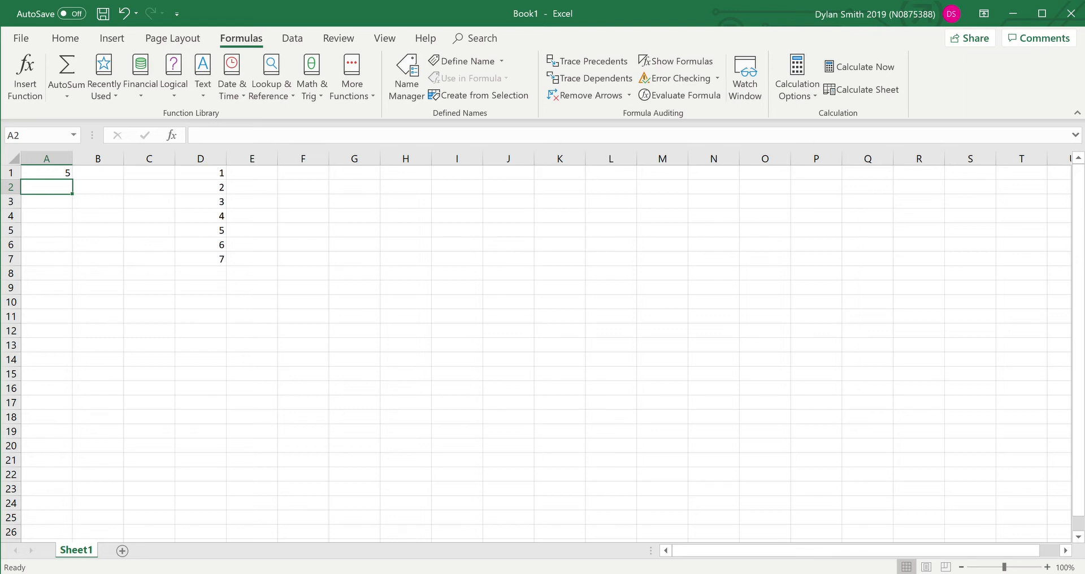
Step: Enter the formula =average(d2,d5) in cell A2
text(=)
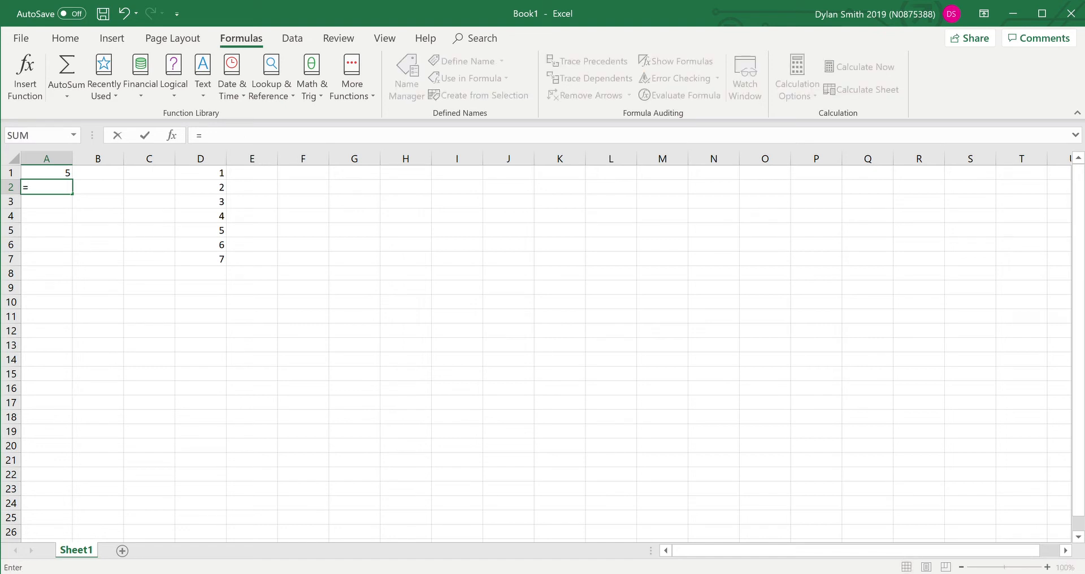
text(av)
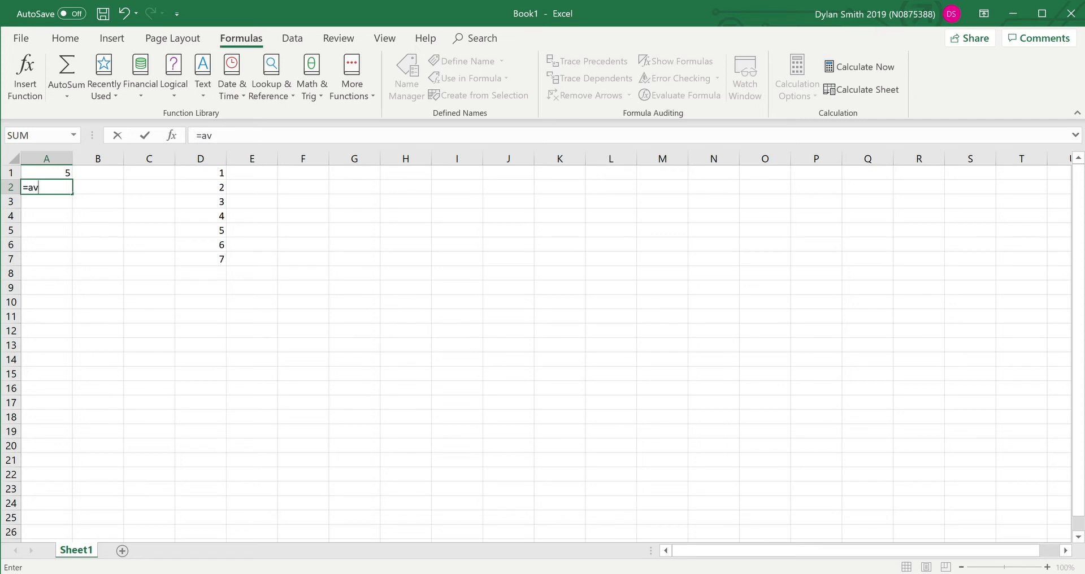
text(era)
text(ge)
text(()
text(s)
text(2,d)
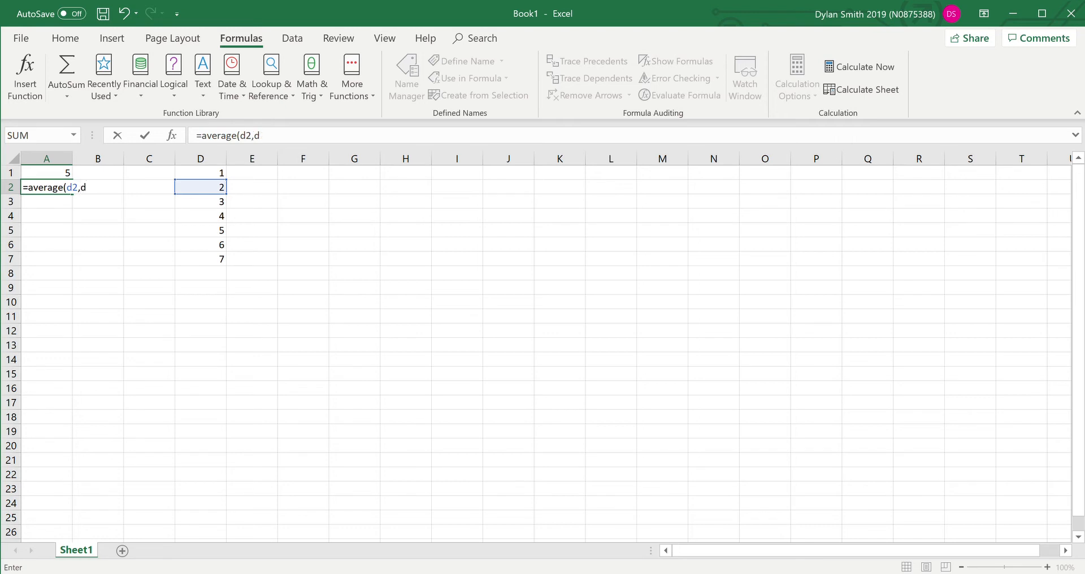
text(5)
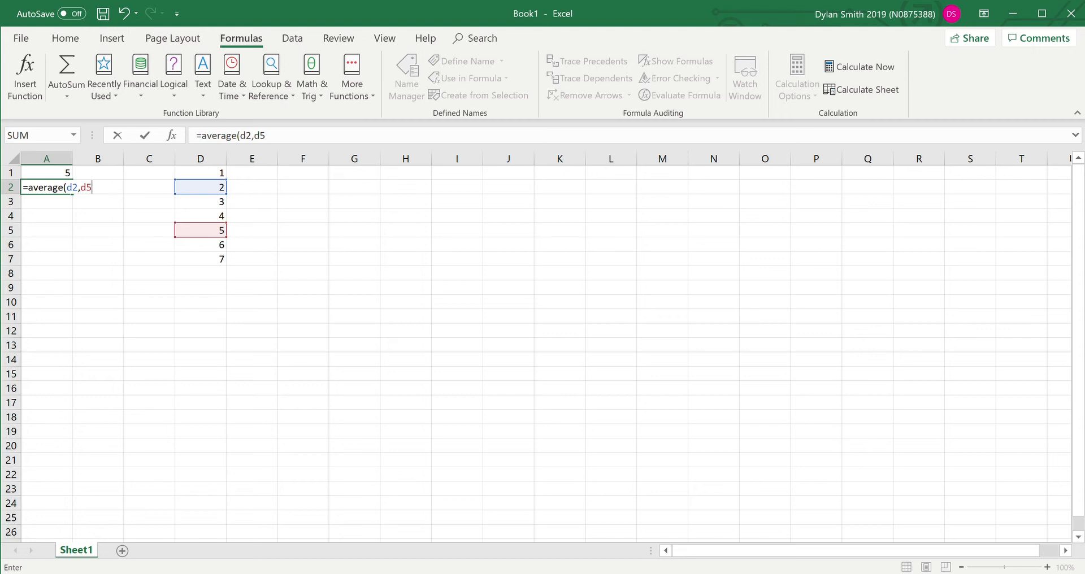
text())
key(Return)
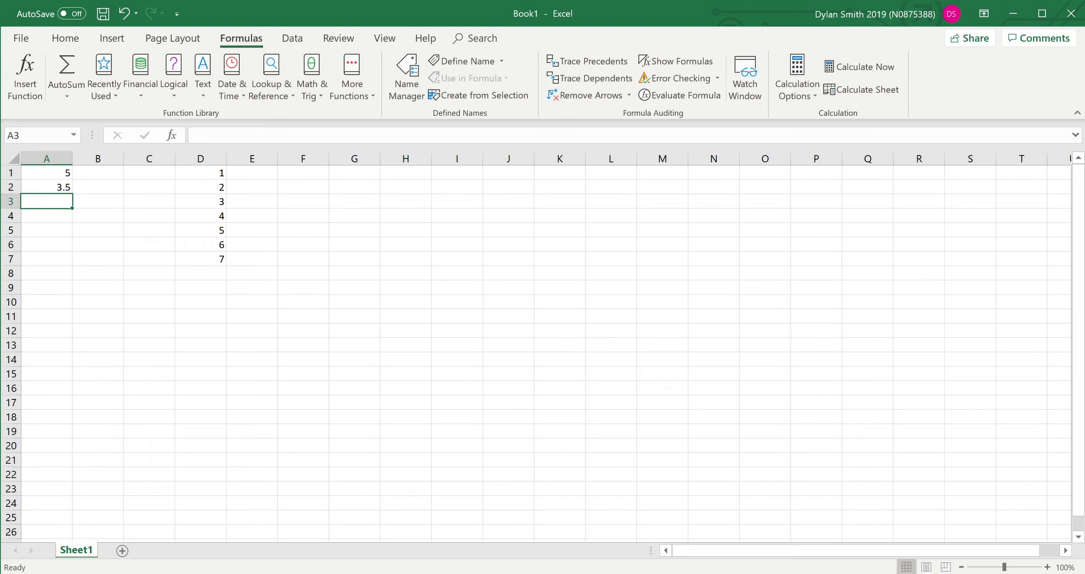
text(-)
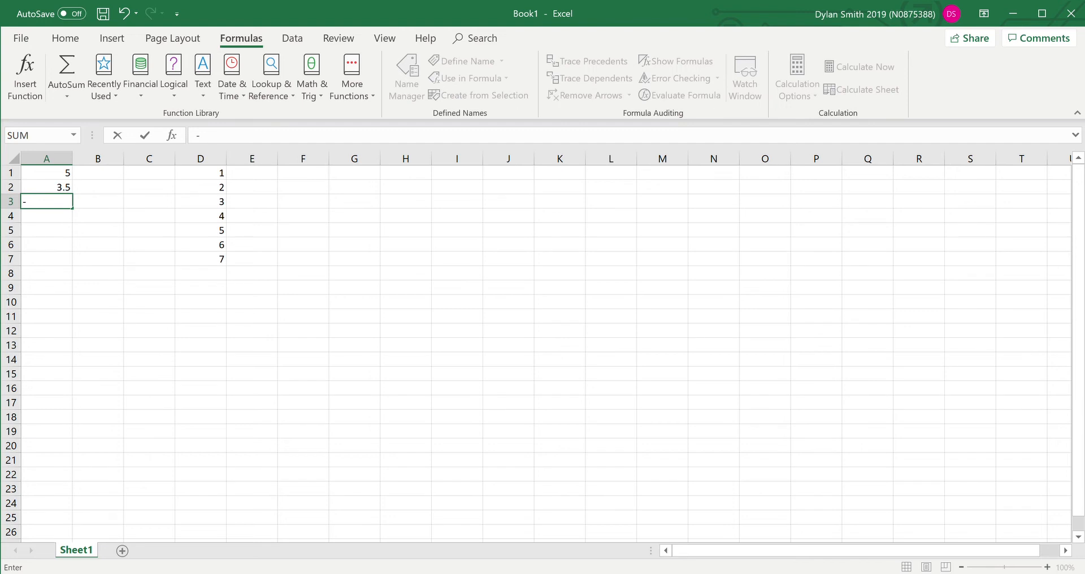
key(BackSpace)
text(=nnnnnnnnnnnnnnnnnnn)
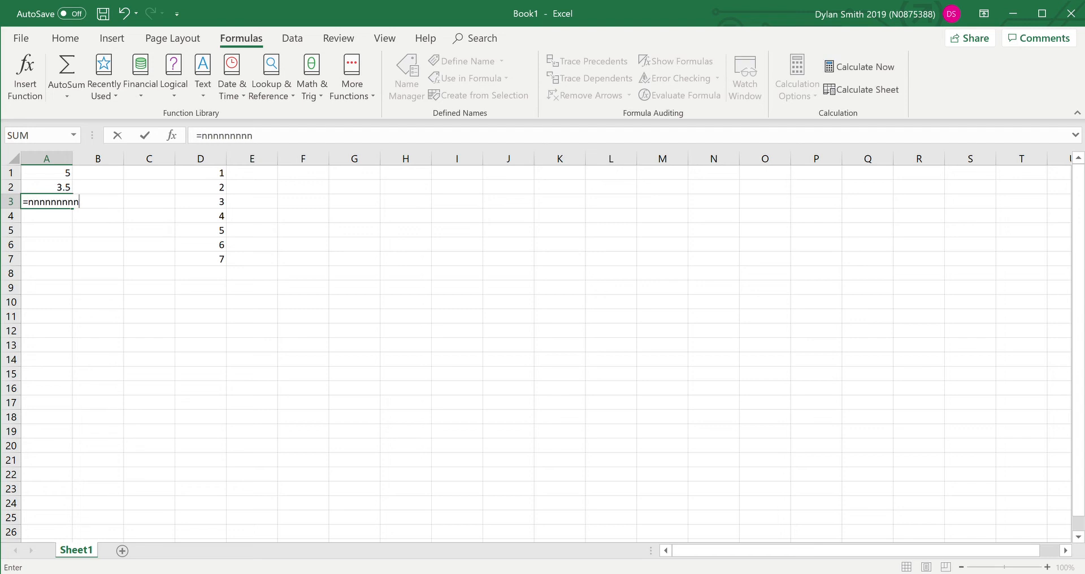
key(BackSpace)
key(BackSpace)
key(BackSpace)
key(BackSpace)
key(BackSpace)
key(BackSpace)
key(BackSpace)
key(BackSpace)
key(BackSpace)
key(BackSpace)
key(BackSpace)
key(BackSpace)
key(BackSpace)
key(BackSpace)
key(BackSpace)
key(BackSpace)
key(BackSpace)
key(BackSpace)
text(umber)
text(count)
key(BackSpace)
key(BackSpace)
key(BackSpace)
key(BackSpace)
key(BackSpace)
key(BackSpace)
key(BackSpace)
key(BackSpace)
key(BackSpace)
key(BackSpace)
key(BackSpace)
key(BackSpace)
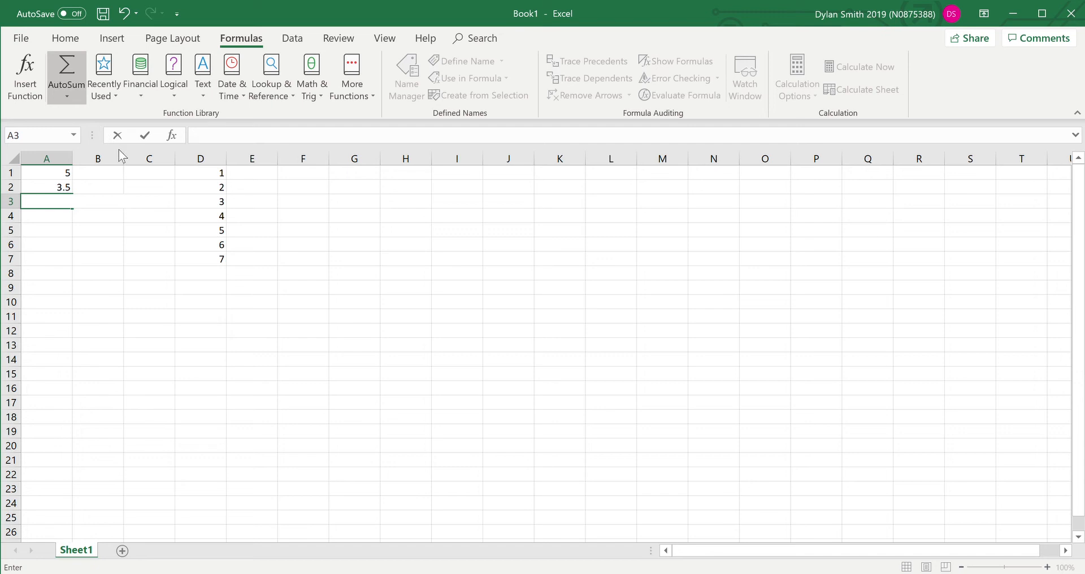
key(Escape)
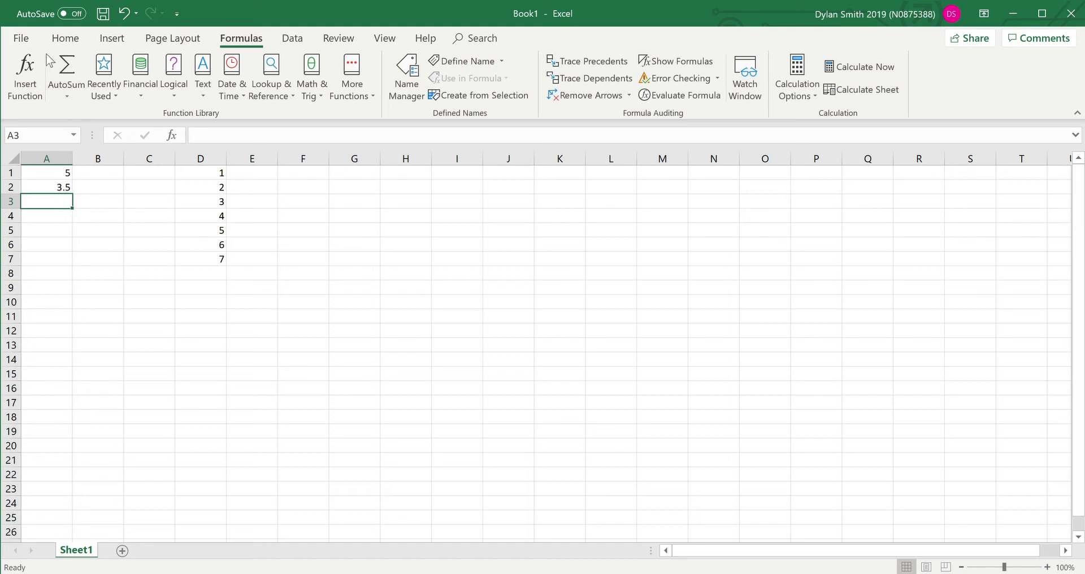
Step: Try an AutoSum formula in cell A3 and clear the cell again
click(65, 70)
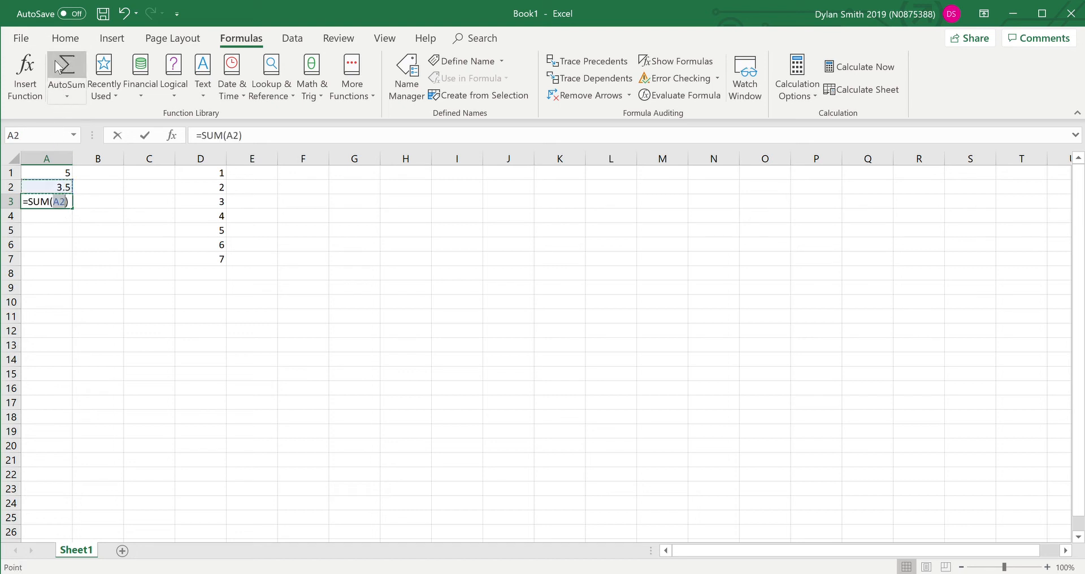
click(59, 96)
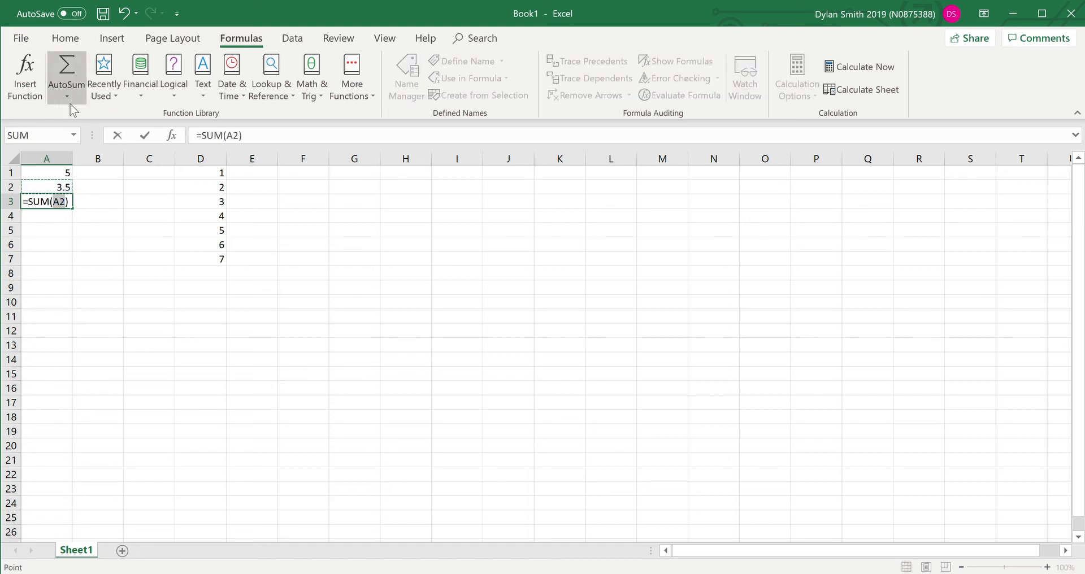
click(80, 156)
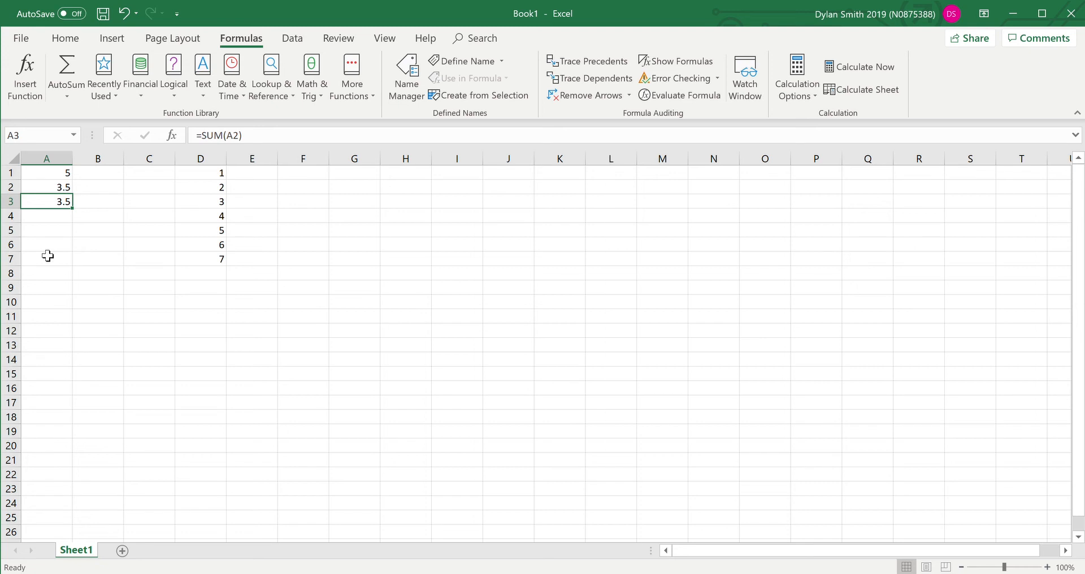
key(BackSpace)
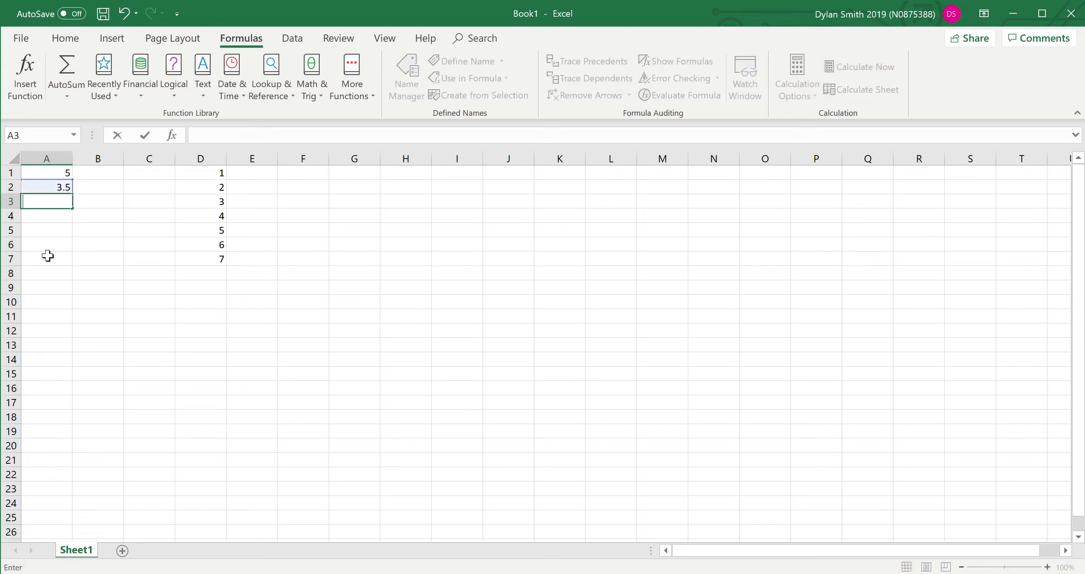
click(104, 206)
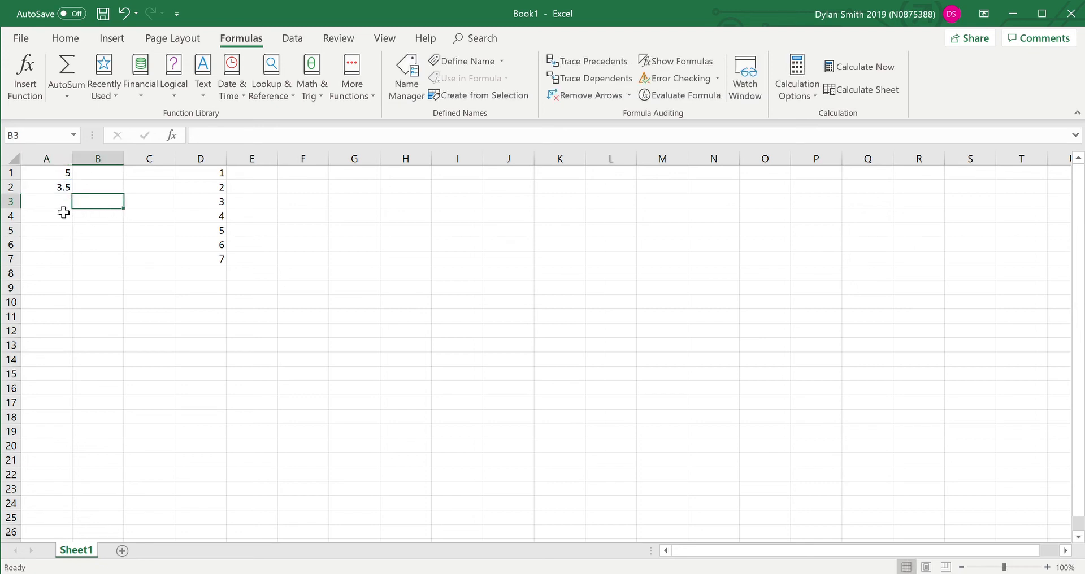
Step: Insert an AutoSum Count Numbers formula in cell A3 and remove its suggested range A1:A2
key(Left)
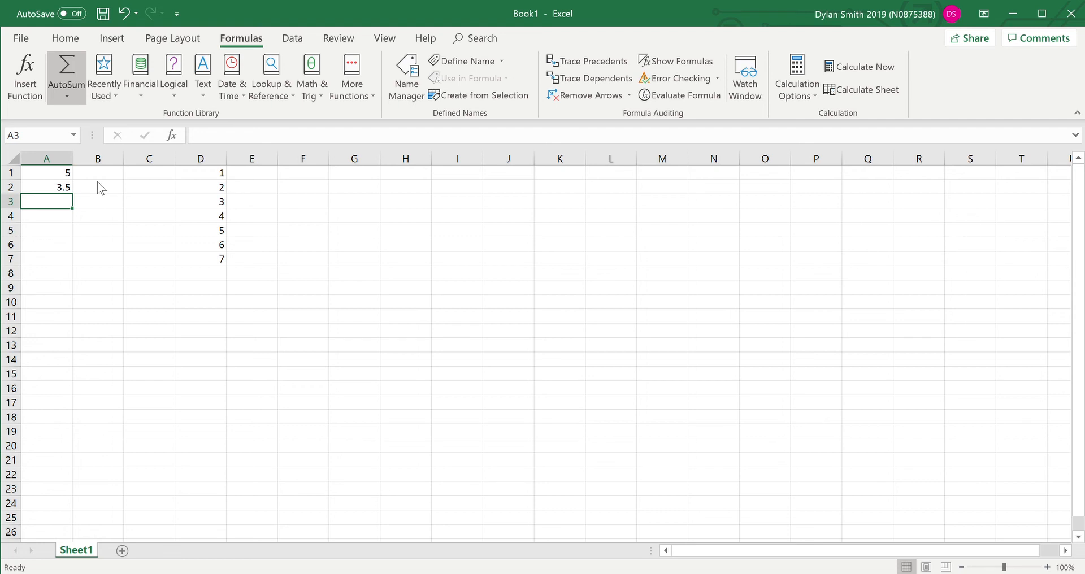
click(101, 148)
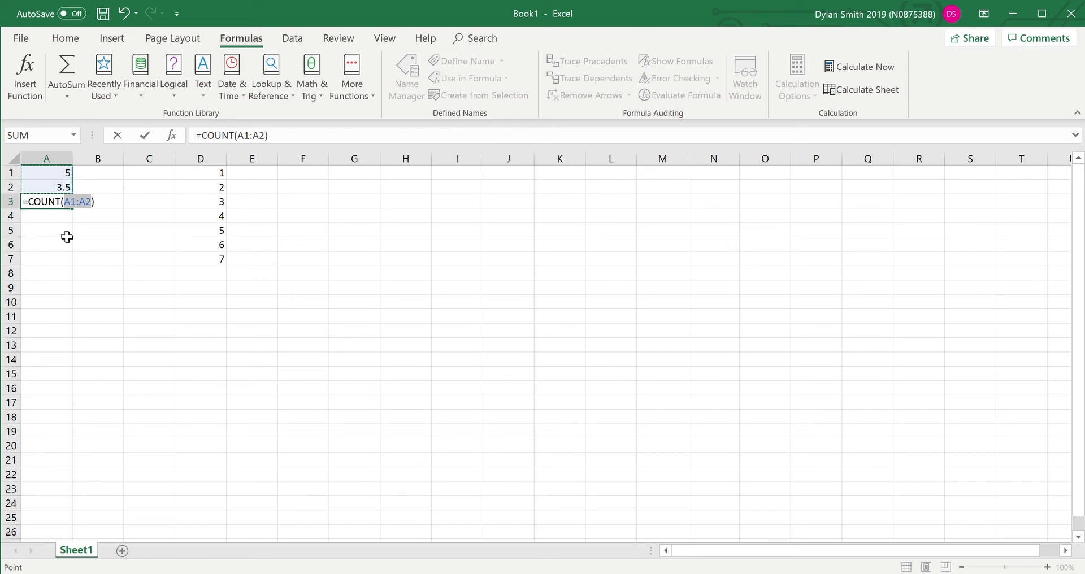
key(shift+Up)
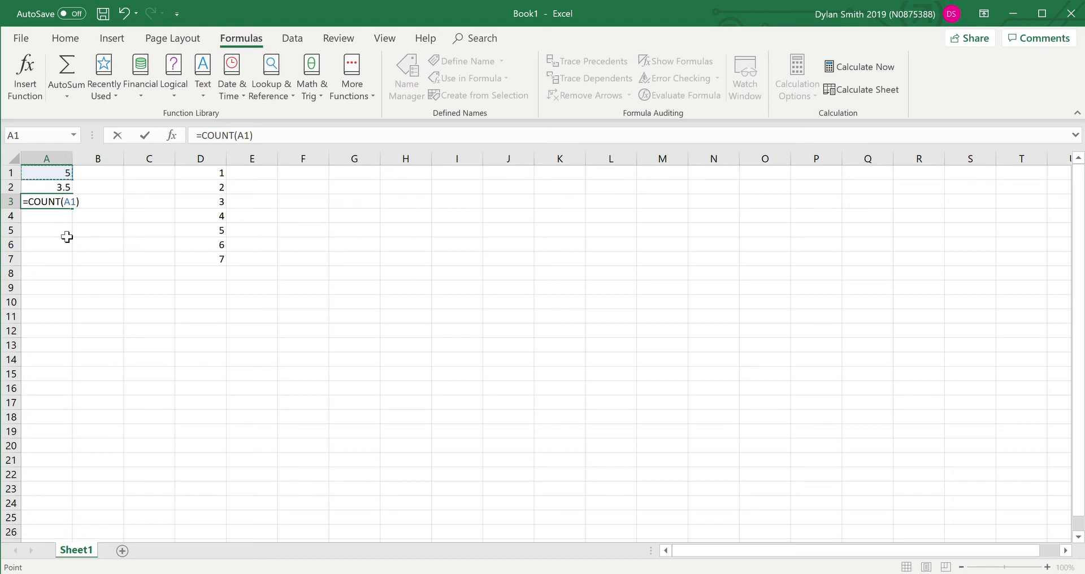
key(BackSpace)
key(BackSpace)
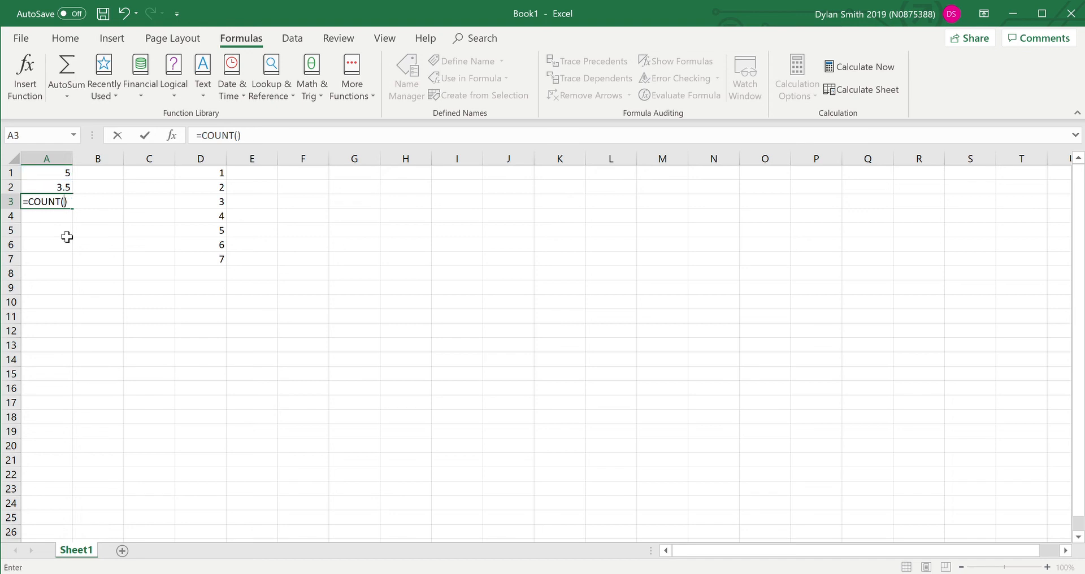
Step: Complete the COUNT formula in cell A3 with the arguments d1,d2,d3,d4,d5,d6,d7 and accept the corrected formula
text(d1)
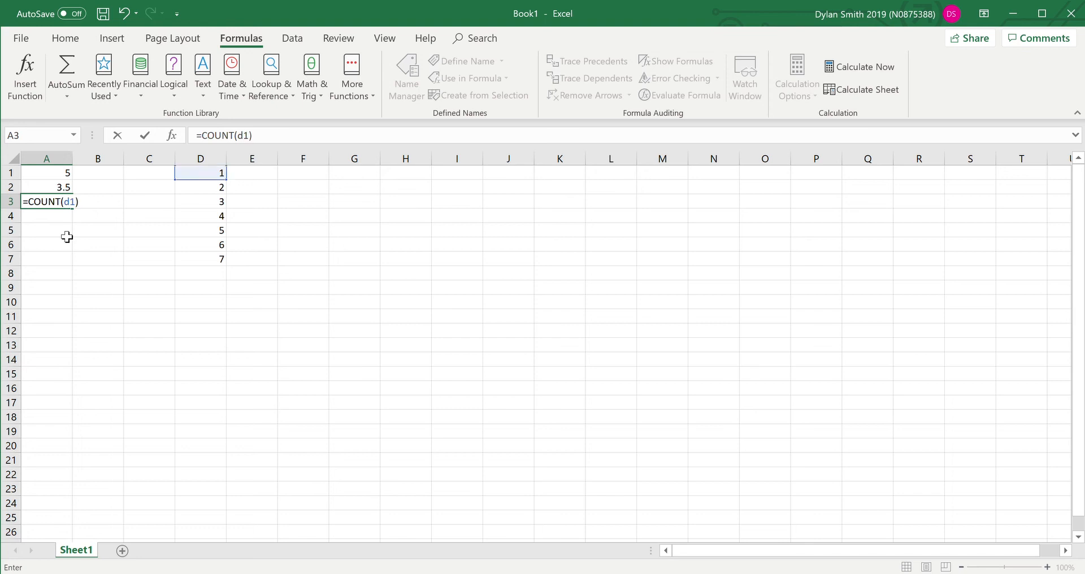
text(,d2,)
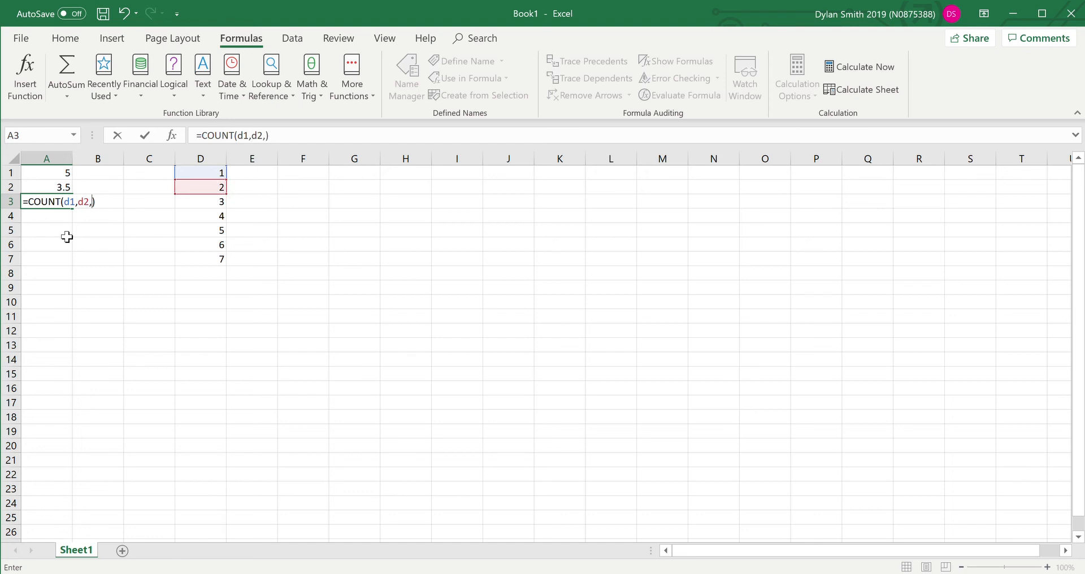
text(d3,)
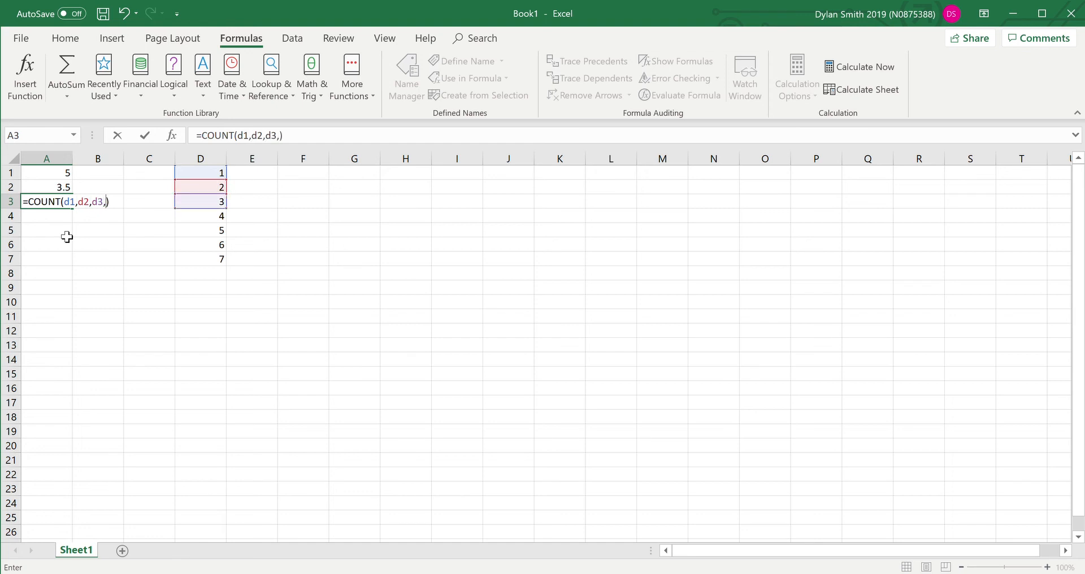
text(d4,)
text(d5,)
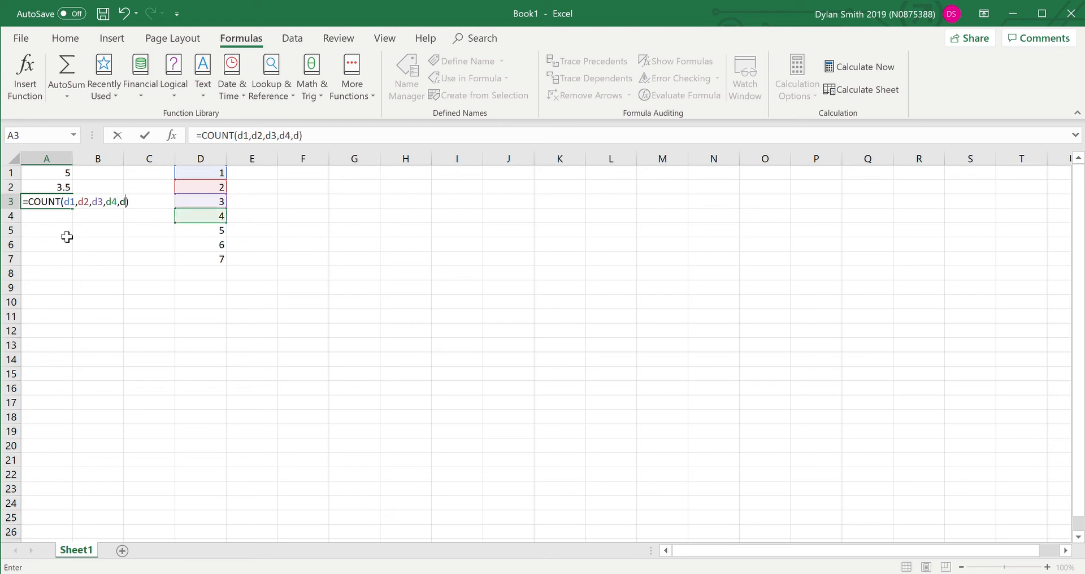
text(d5)
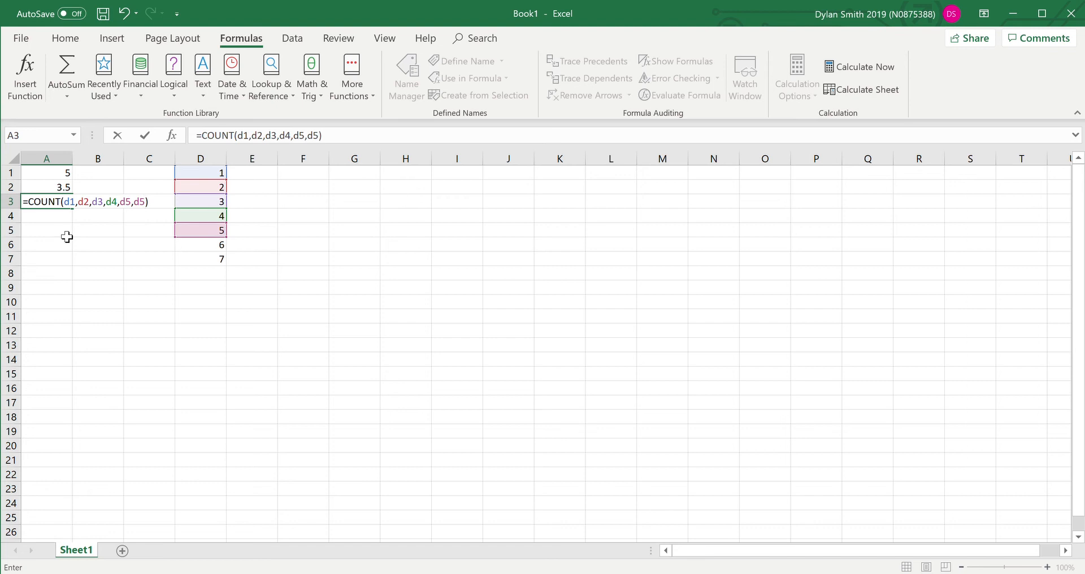
key(BackSpace)
text(6)
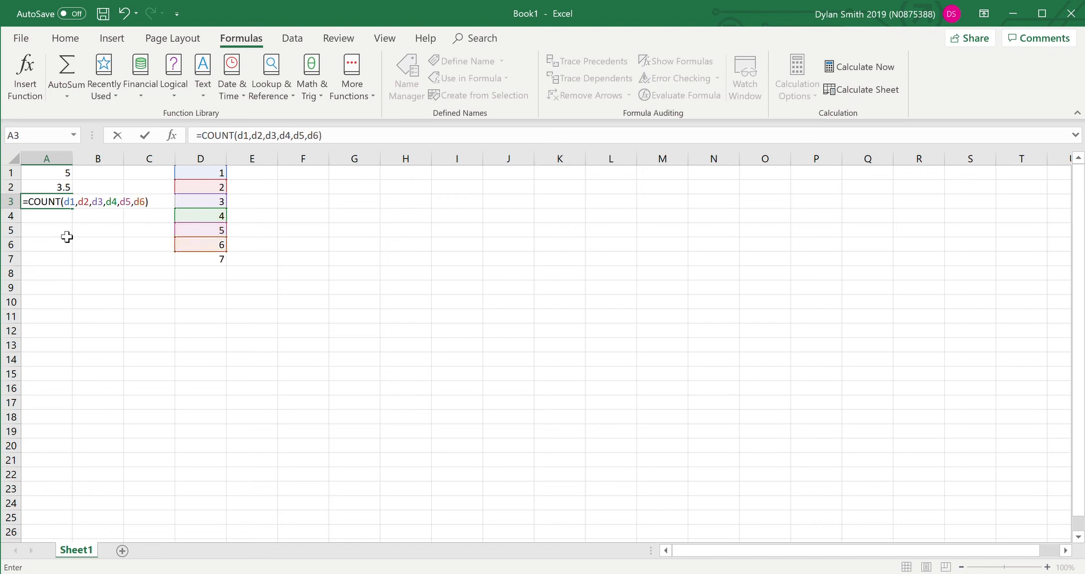
text(,d7)))
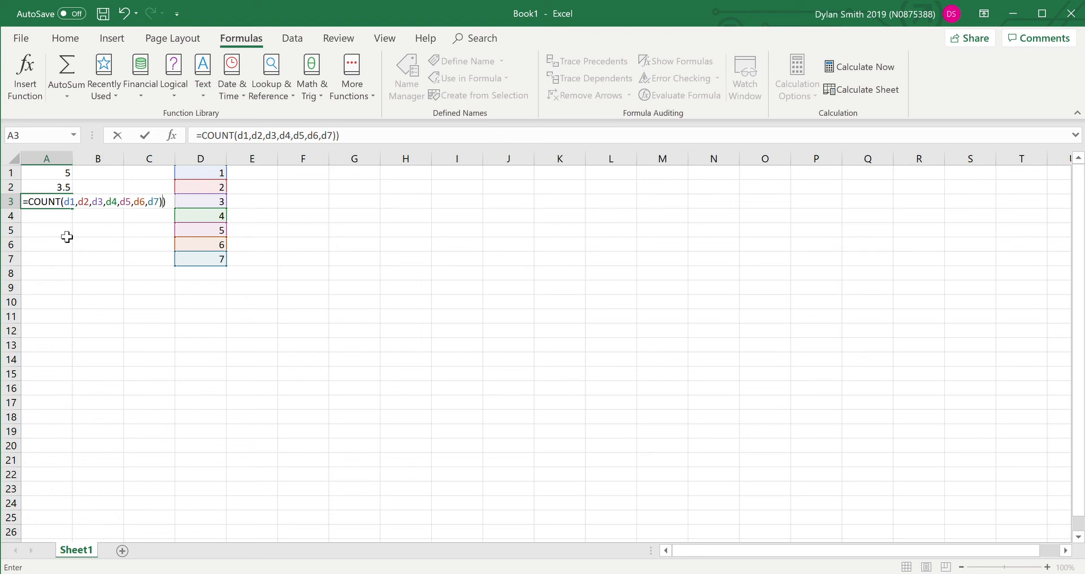
key(Return)
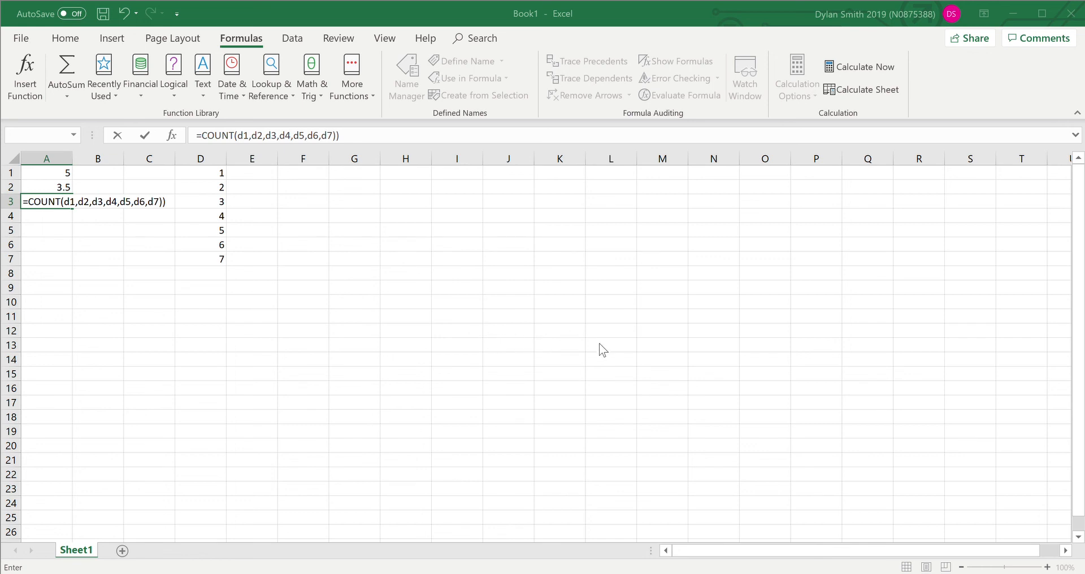
key(Return)
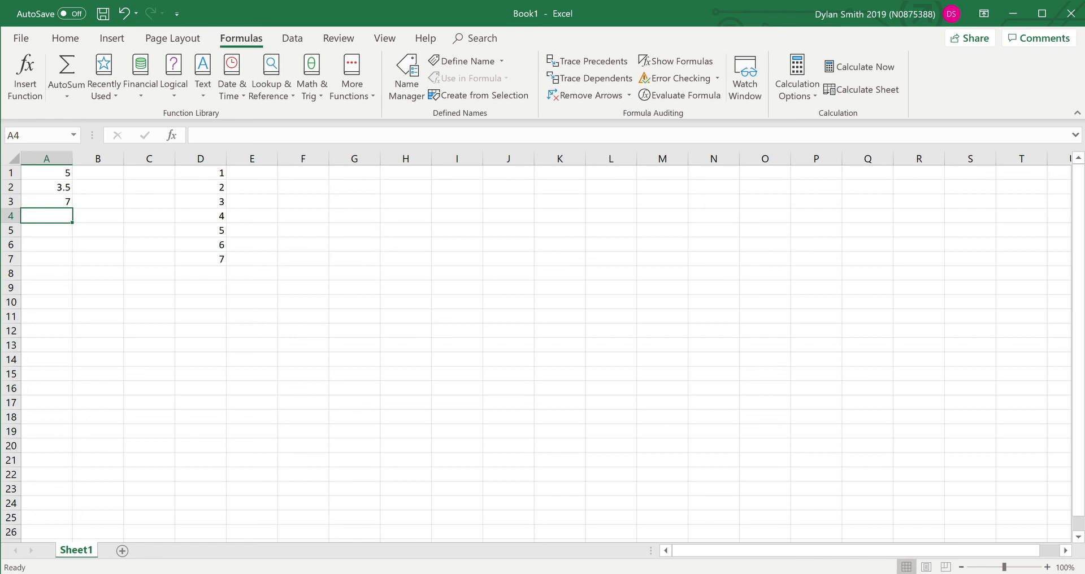
Step: Enter the formula =MIN(D3,D6) in cell A4 to find the smaller of the two values
text(=)
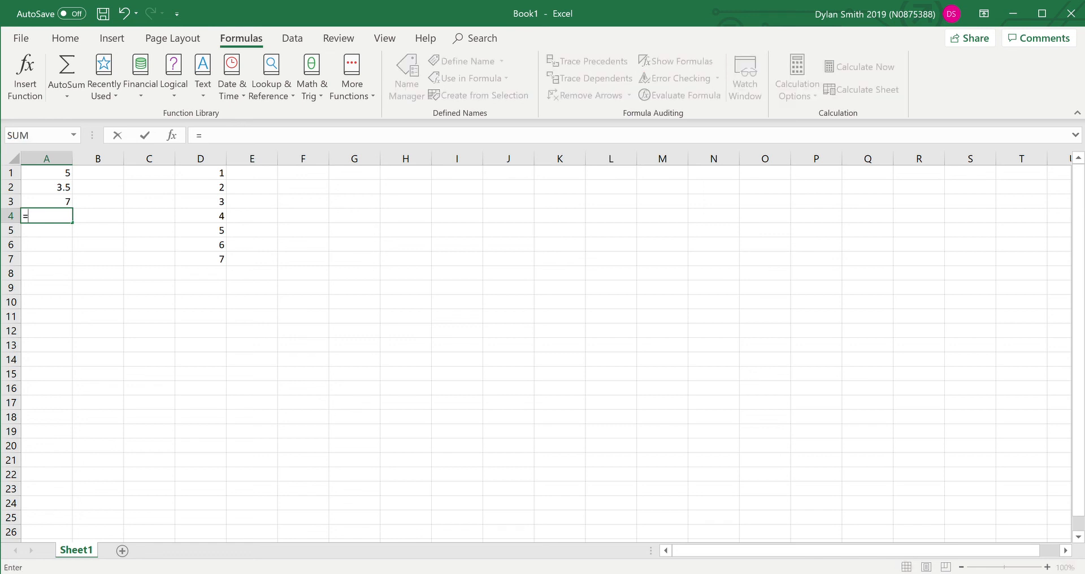
text(MIN)
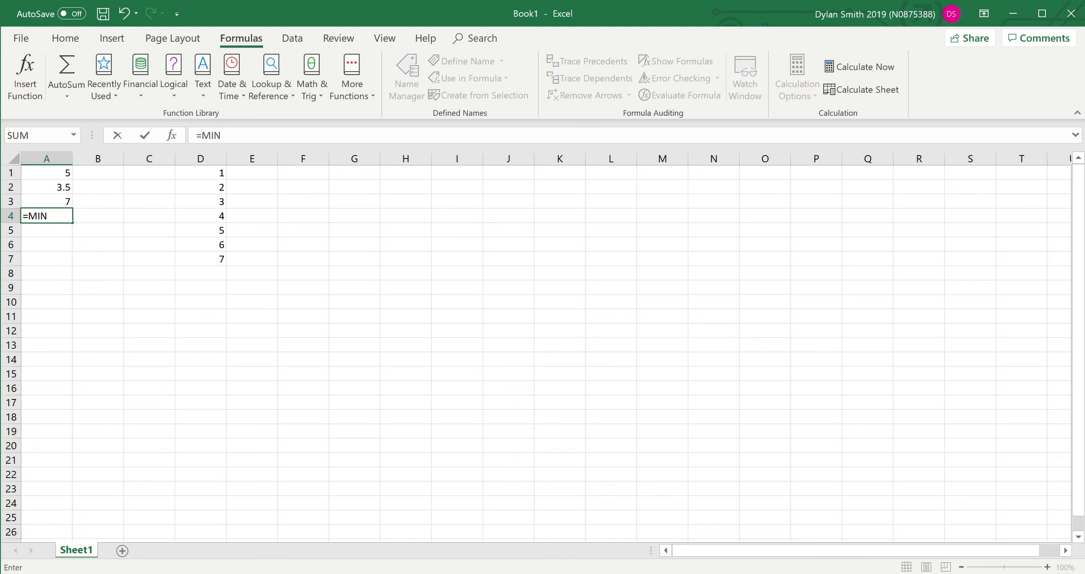
text(()
text(D3)
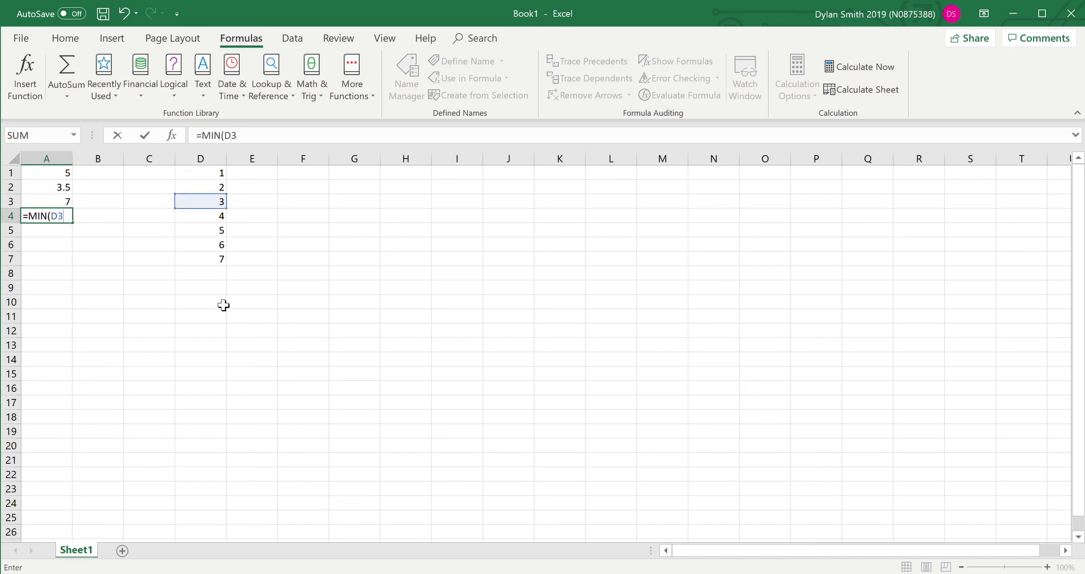
text(,D6)
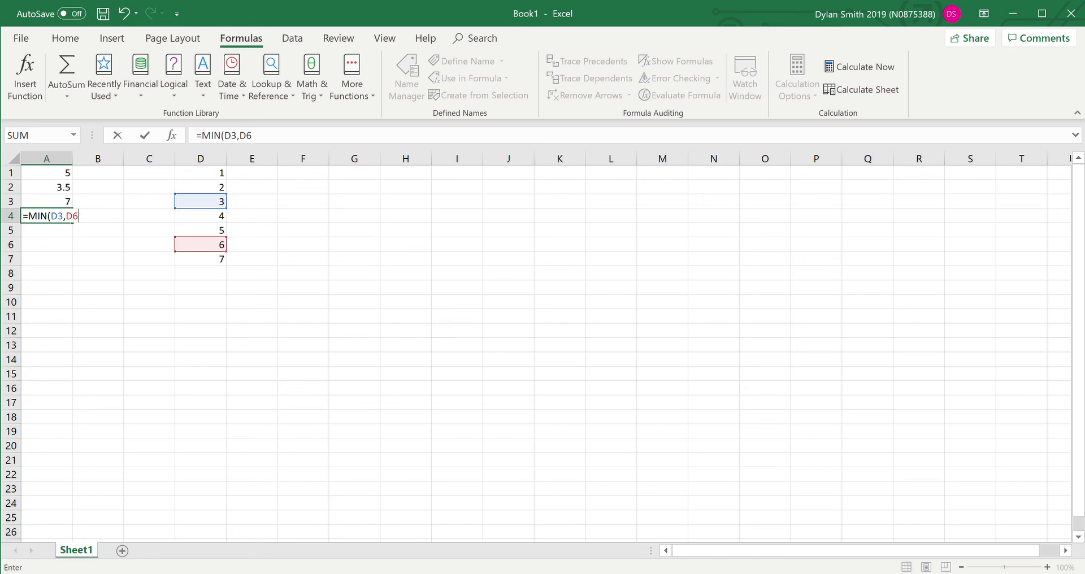
text())
key(Return)
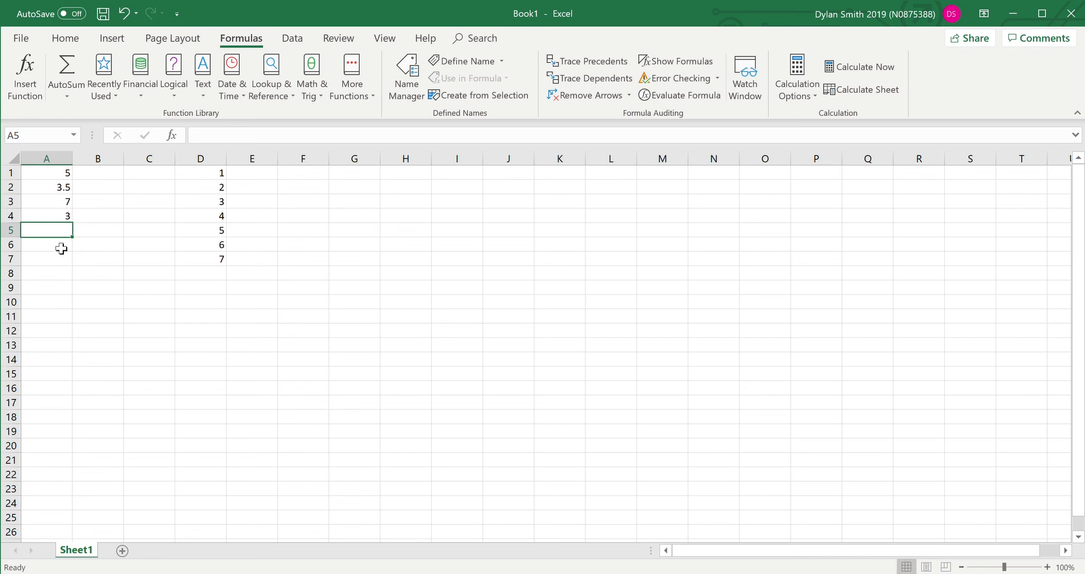
Step: Enter the formula =max(d4,d7) in cell A5 to find the larger of the two values
text(=)
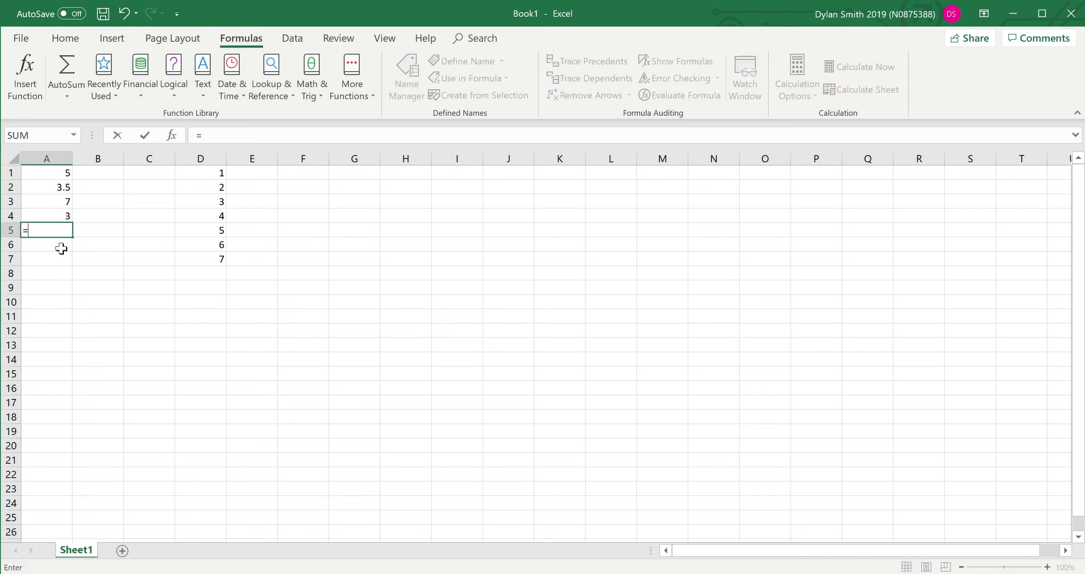
text(max(d)
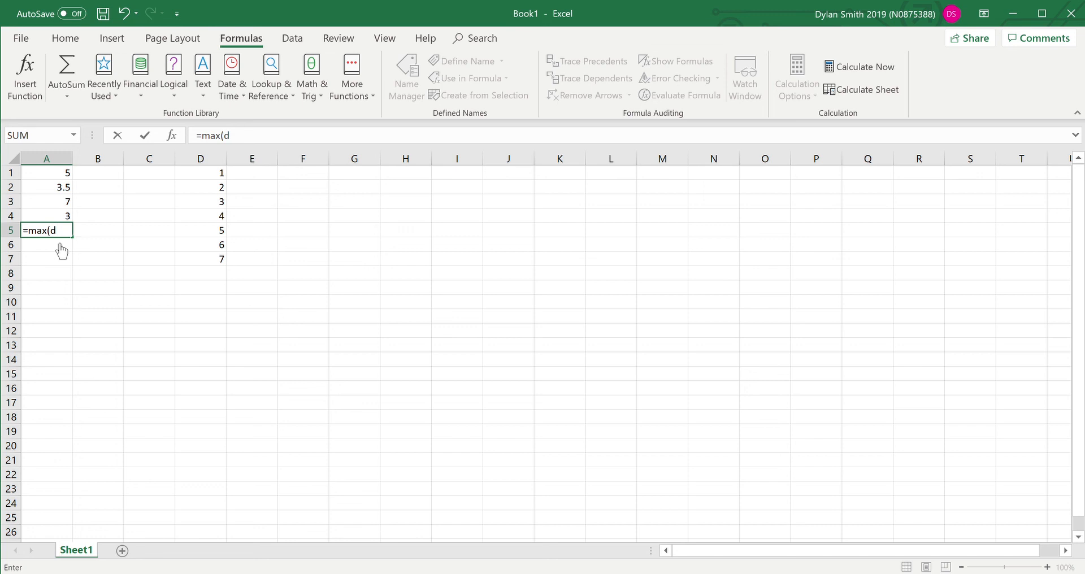
text(4,d7)
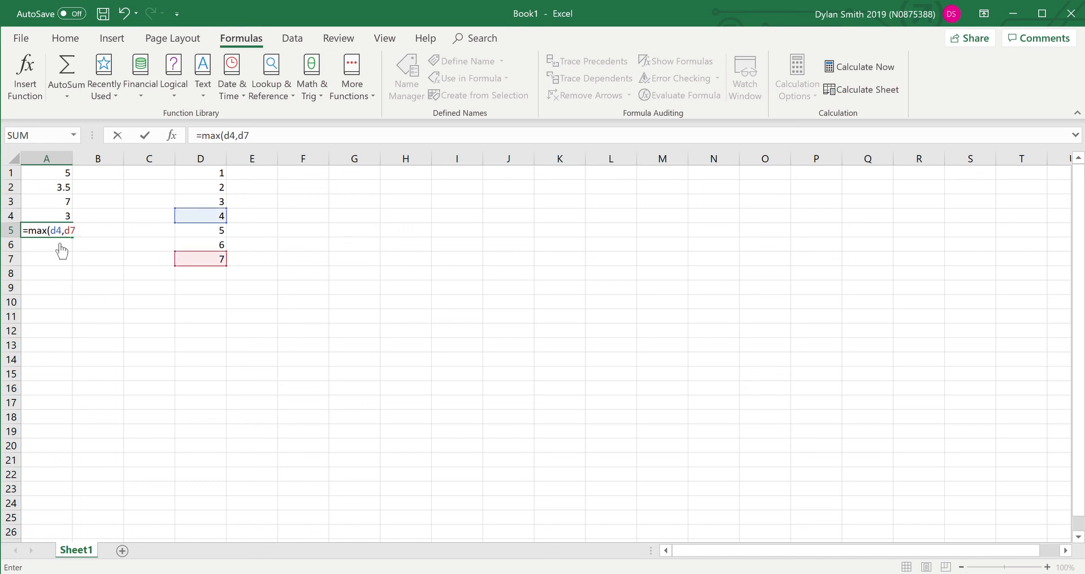
text())
key(Return)
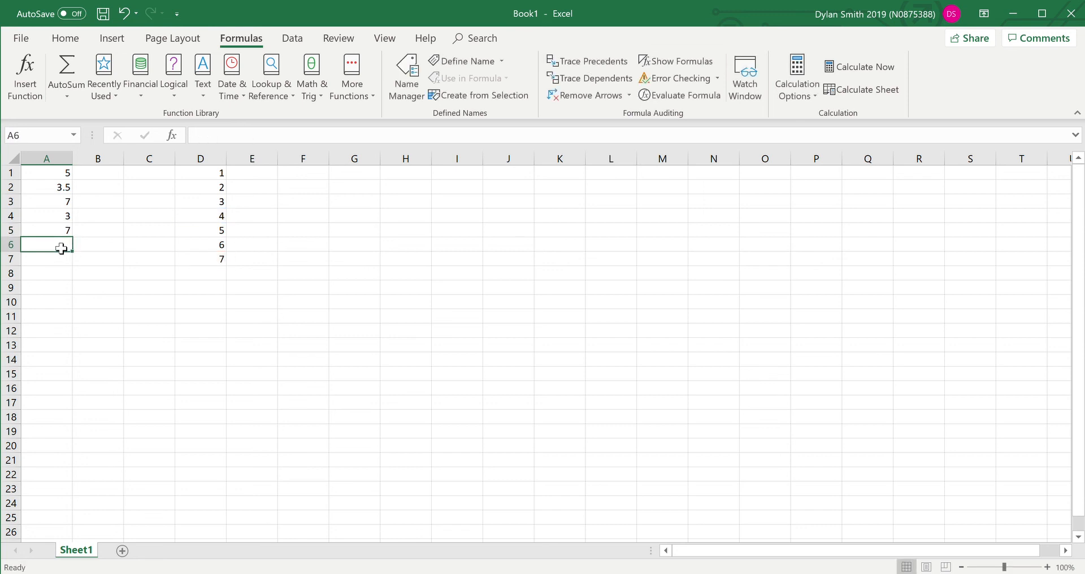